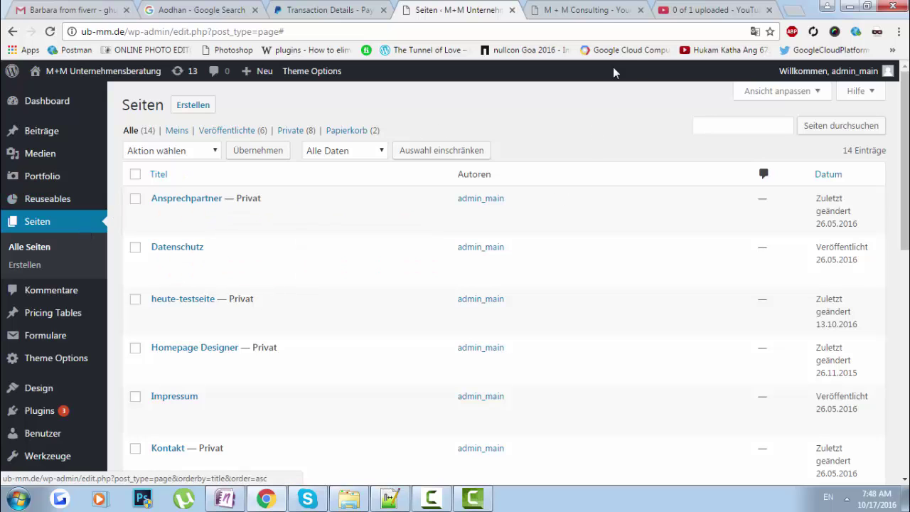
# - Translate the German pages list into English with Chrome, then try Quick Edit on Contact
pyautogui.click(755, 31)
pyautogui.click(668, 85)
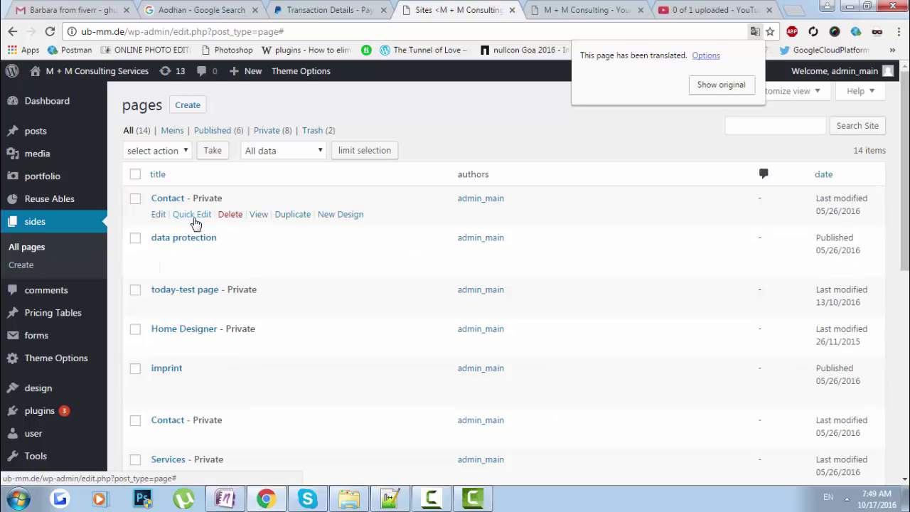
pyautogui.click(194, 217)
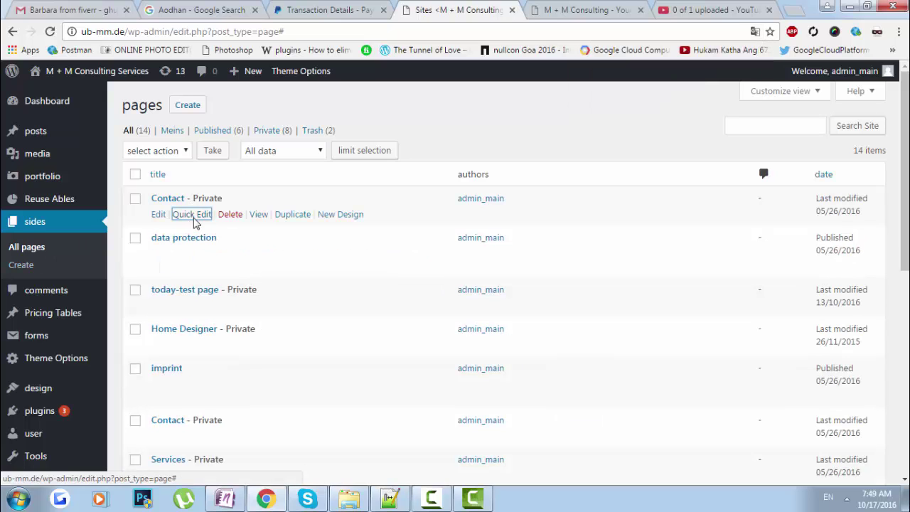
# - Open DevTools on the Console and reload the pages list to reveal the '_ is not defined' error
pyautogui.rightClick(545, 137)
pyautogui.click(621, 271)
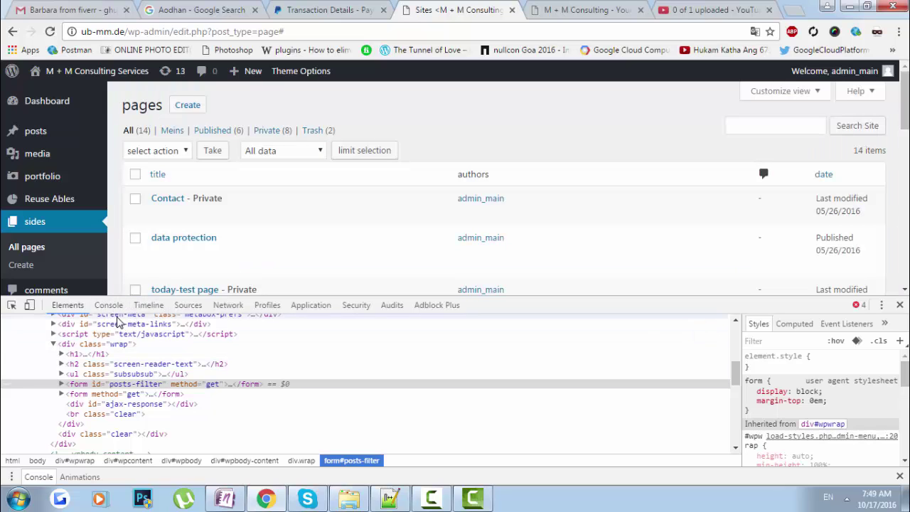
pyautogui.click(108, 305)
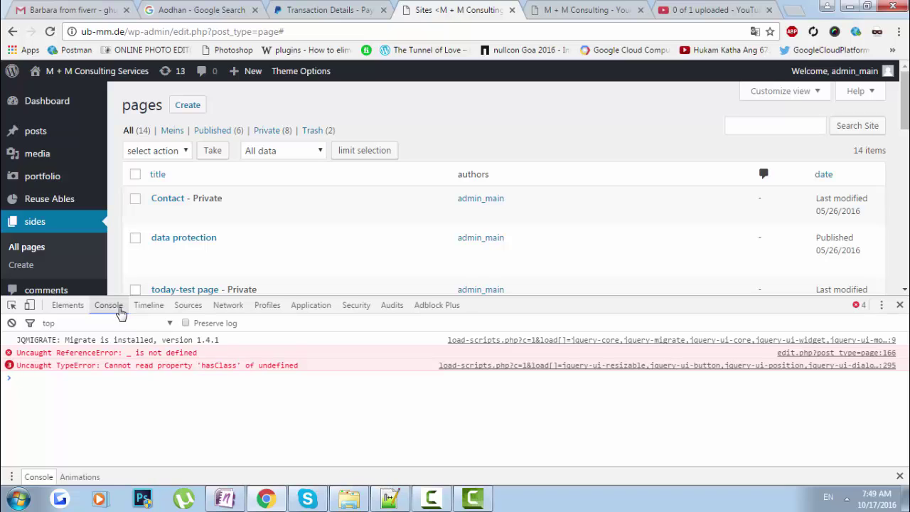
pyautogui.moveTo(186, 198)
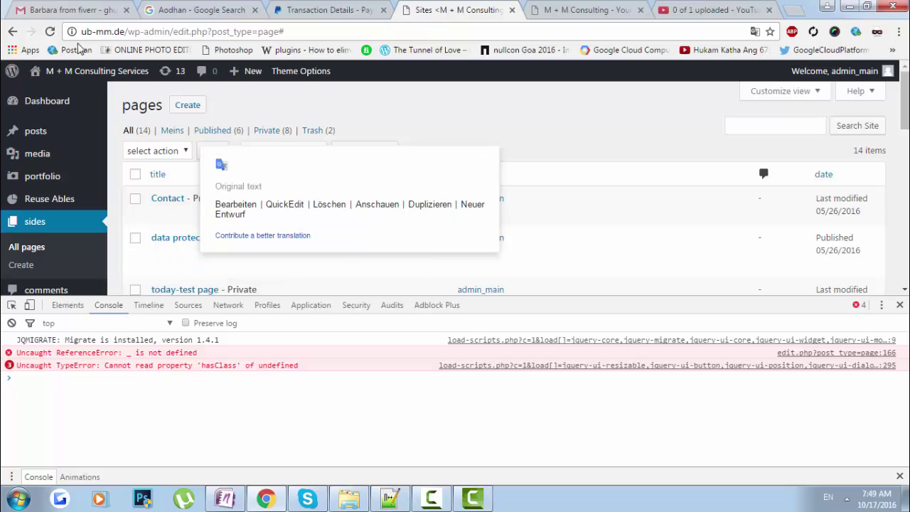
pyautogui.click(50, 31)
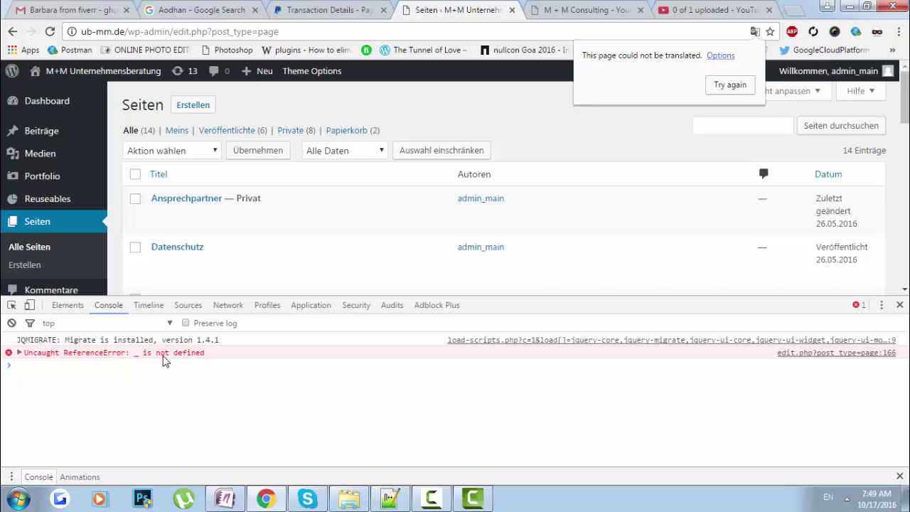
# - Dismiss the failed translation notice and open the pages-list source at the failing line
pyautogui.click(795, 363)
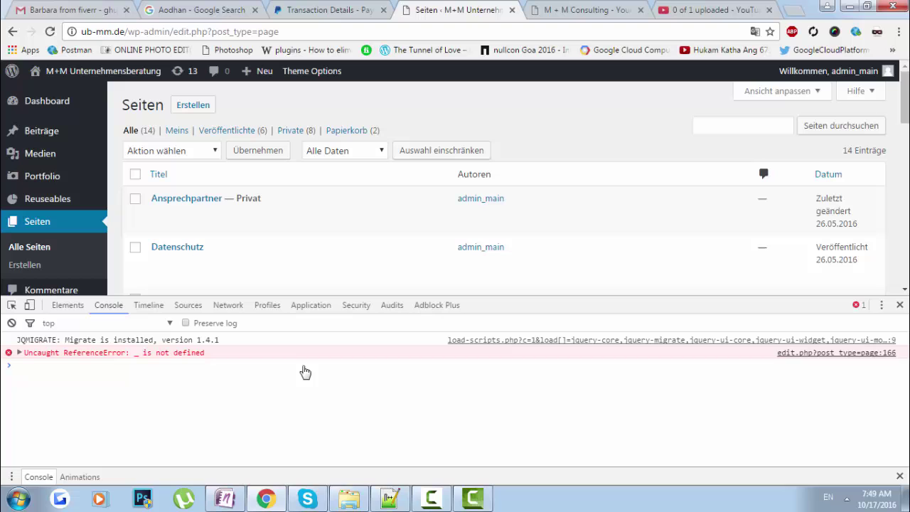
pyautogui.click(836, 353)
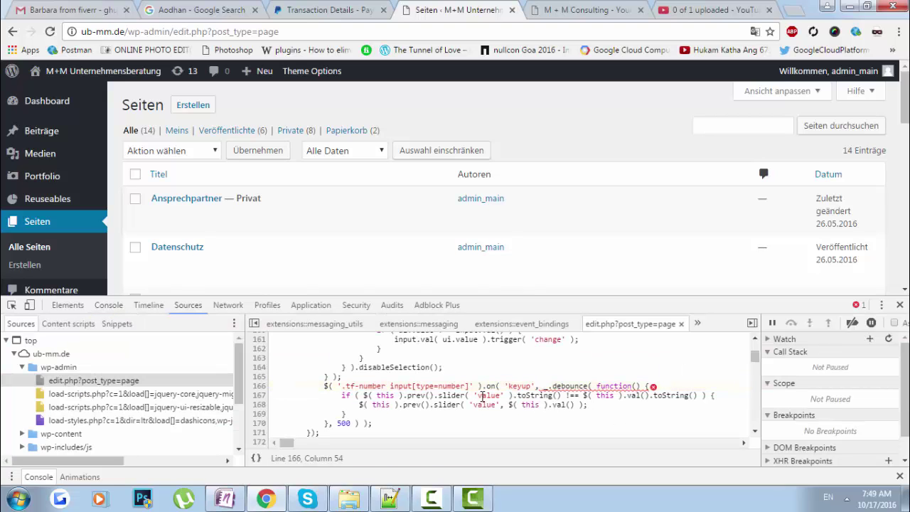
pyautogui.scroll(2, 470, 403)
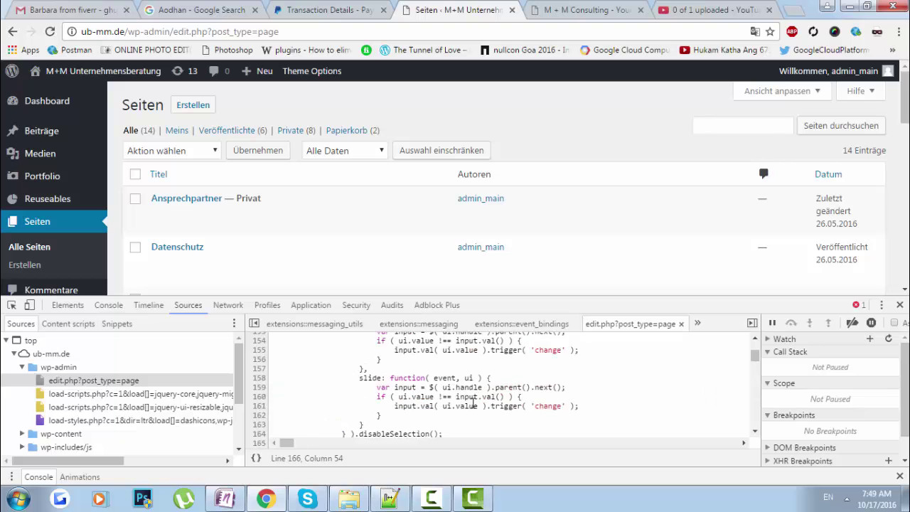
pyautogui.scroll(3, 487, 408)
pyautogui.scroll(5, 500, 407)
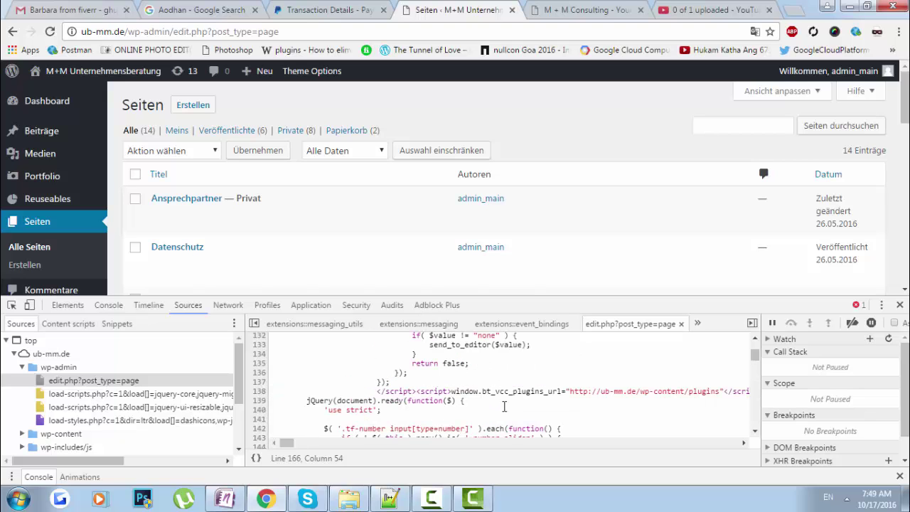
# - Scroll through the edit.php?post_type=page source, reviewing its inline jQuery and history scripts
pyautogui.scroll(-2, 530, 418)
pyautogui.scroll(-3, 531, 418)
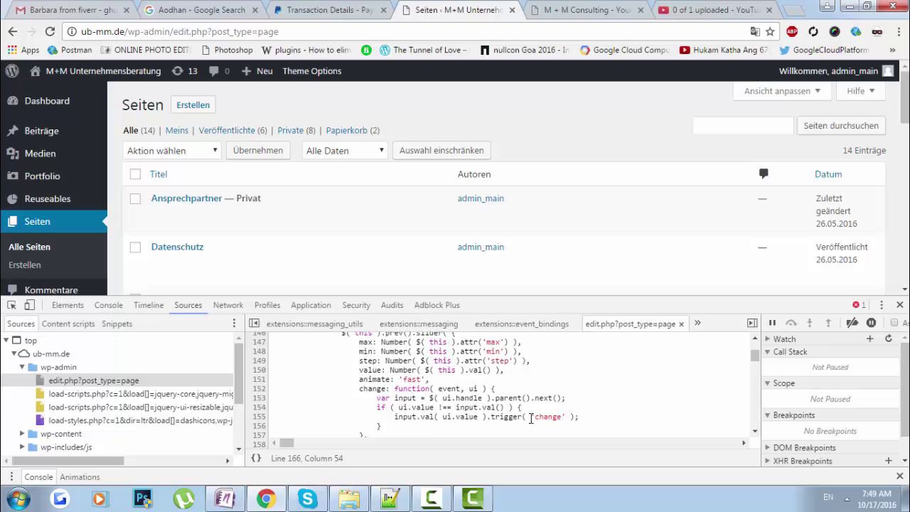
pyautogui.scroll(-2, 531, 419)
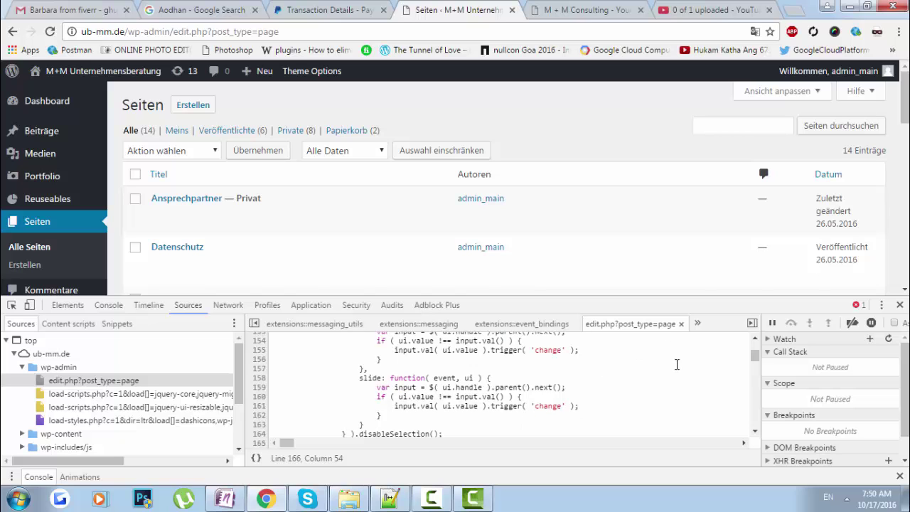
pyautogui.scroll(-2, 676, 365)
pyautogui.scroll(-2, 675, 398)
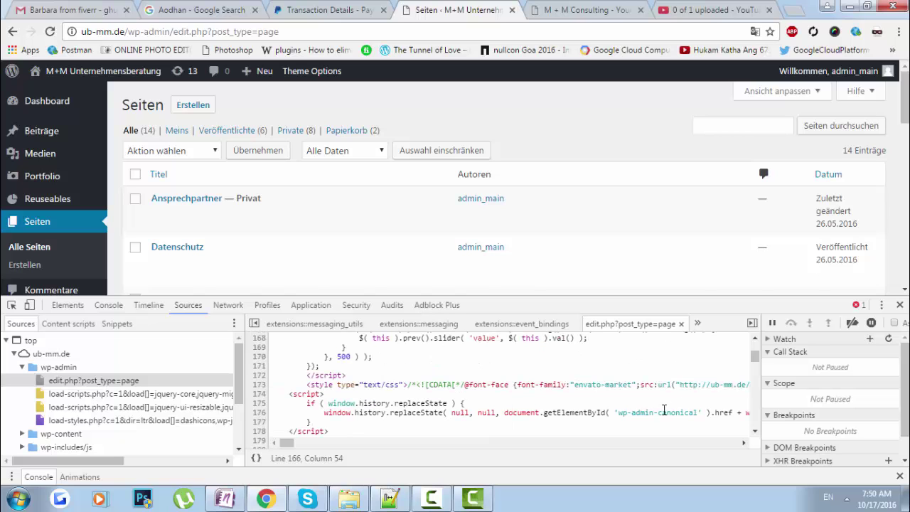
pyautogui.scroll(-2, 620, 411)
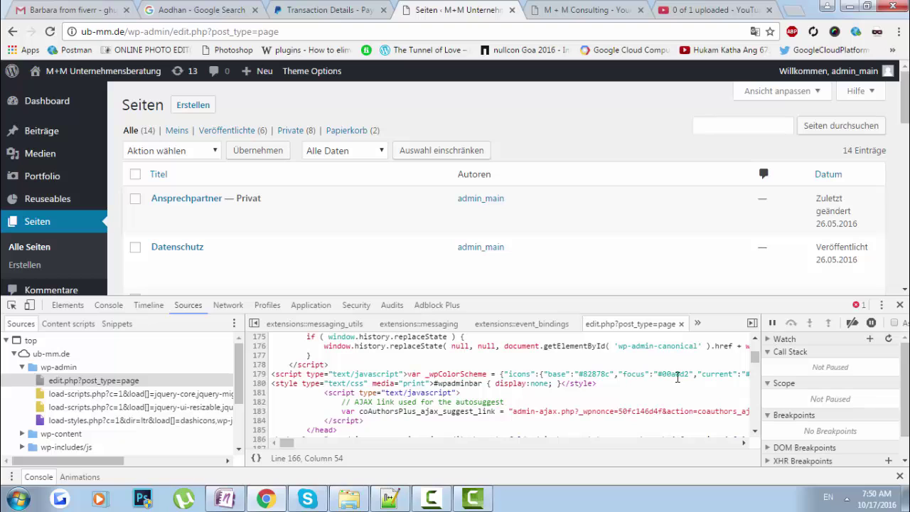
pyautogui.scroll(-2, 482, 396)
pyautogui.scroll(2, 486, 402)
pyautogui.scroll(6, 569, 417)
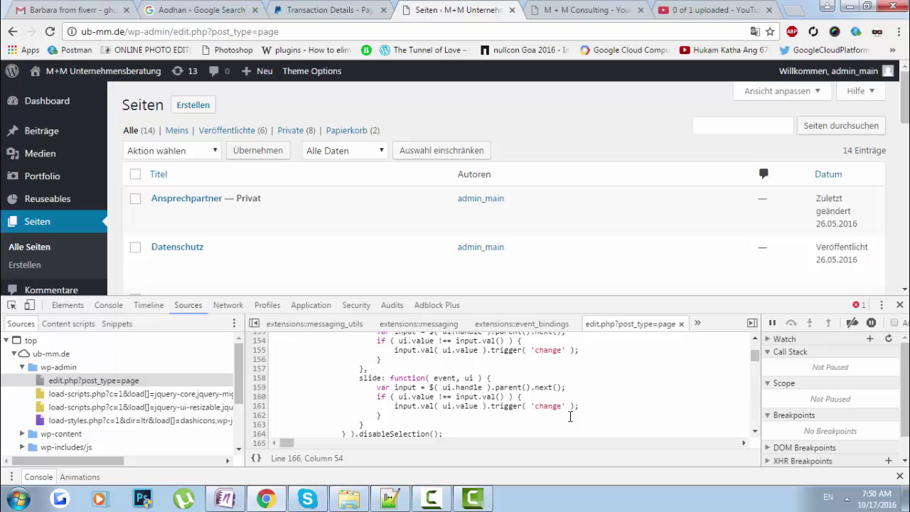
pyautogui.scroll(6, 570, 417)
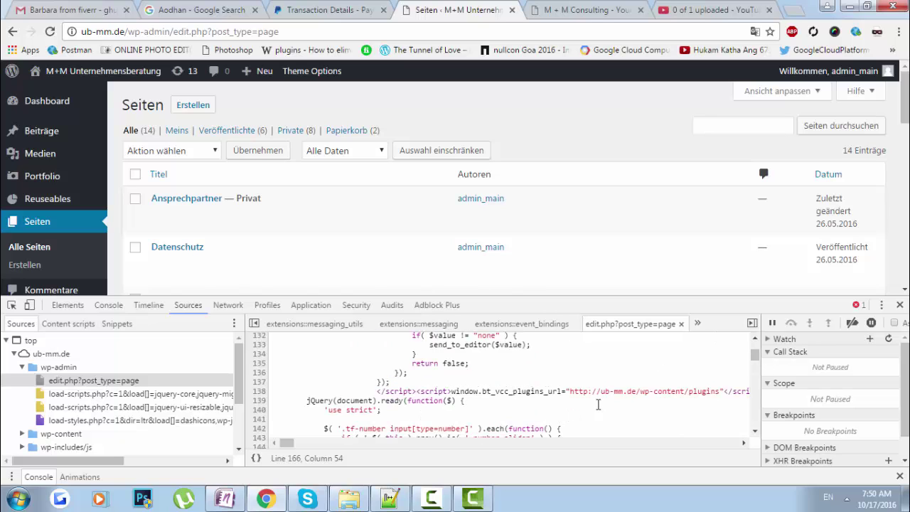
pyautogui.scroll(-1, 532, 415)
pyautogui.scroll(1, 532, 415)
pyautogui.scroll(1, 530, 415)
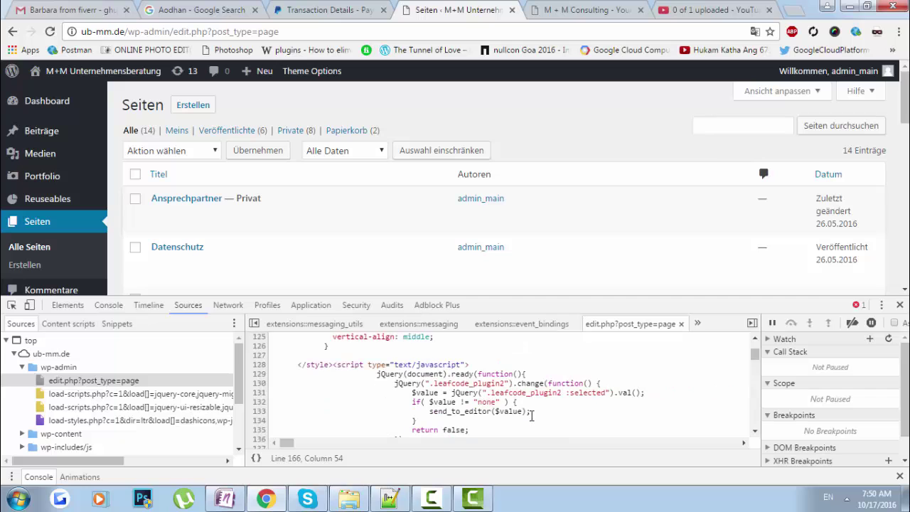
pyautogui.scroll(1, 532, 415)
pyautogui.scroll(1, 532, 416)
pyautogui.scroll(-2, 410, 420)
pyautogui.scroll(-5, 402, 416)
pyautogui.scroll(-1, 402, 402)
pyautogui.scroll(-1, 400, 402)
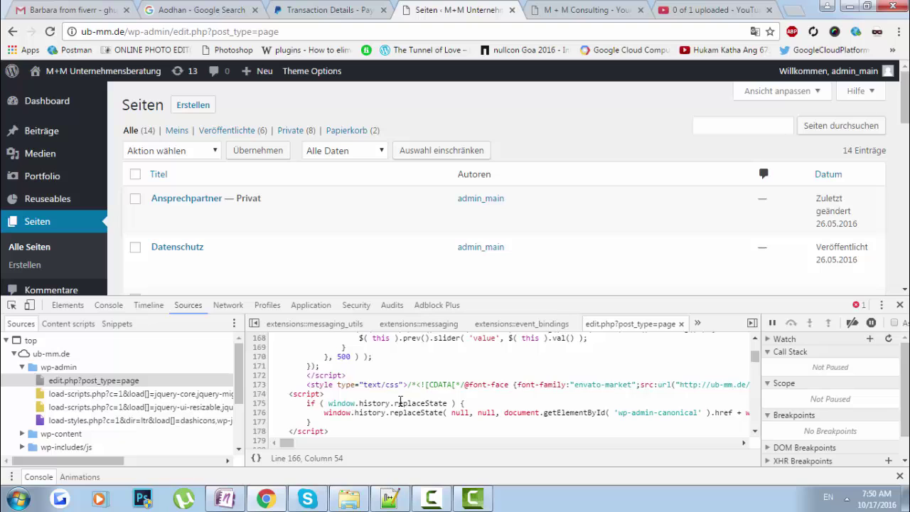
pyautogui.scroll(-1, 400, 403)
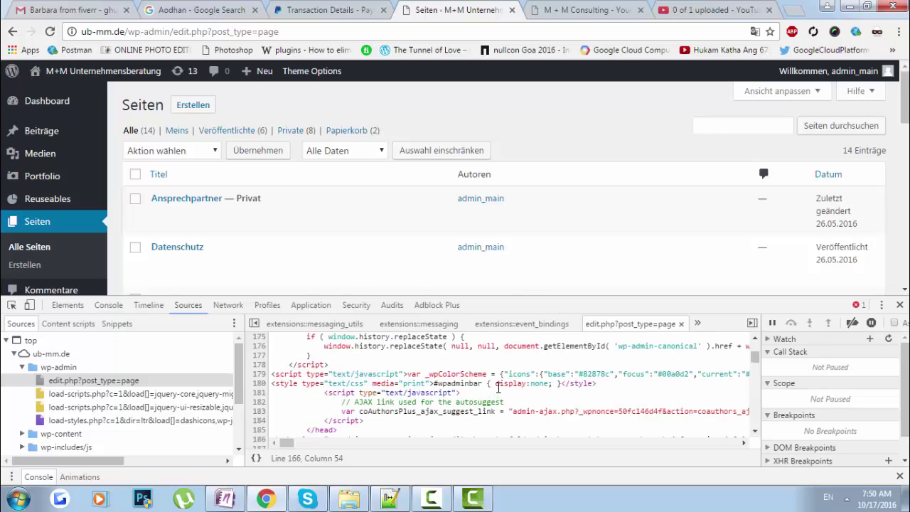
pyautogui.scroll(-2, 498, 408)
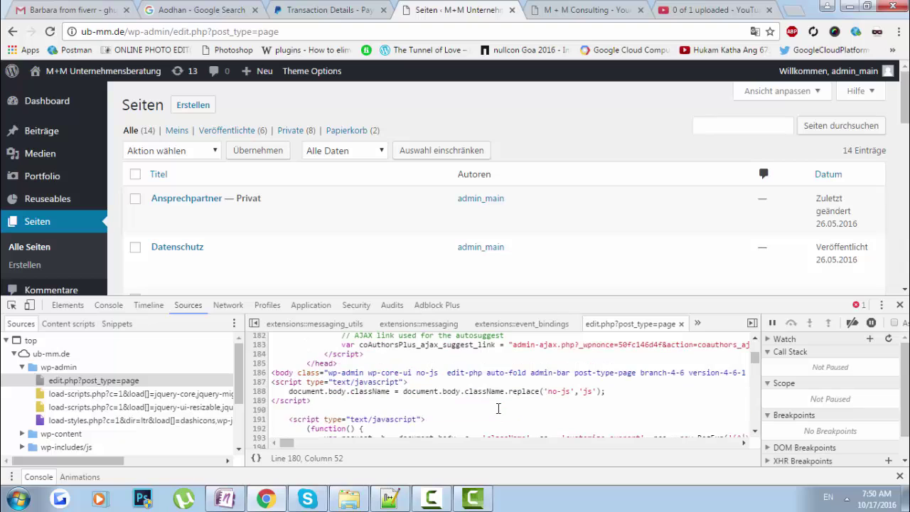
pyautogui.scroll(4, 436, 400)
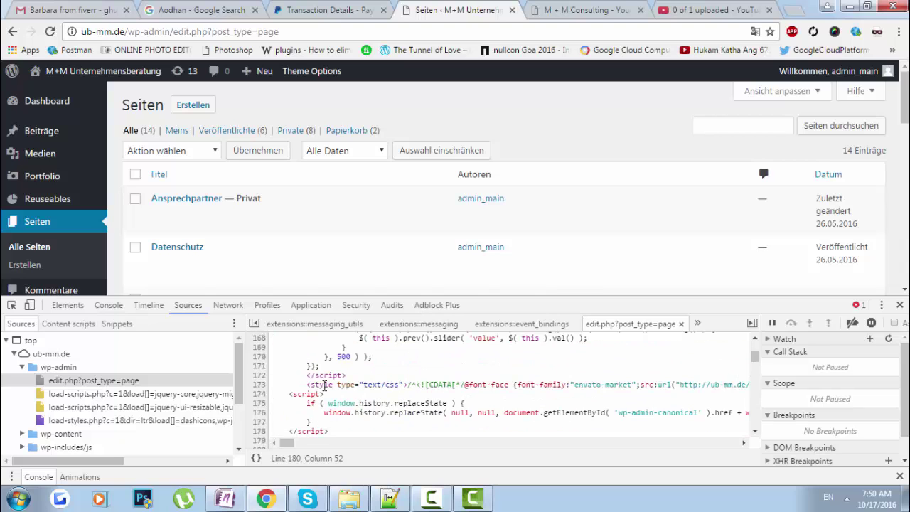
# - Follow the Console error's edit.php:166 link to the failing _.debounce line in Sources
pyautogui.click(108, 305)
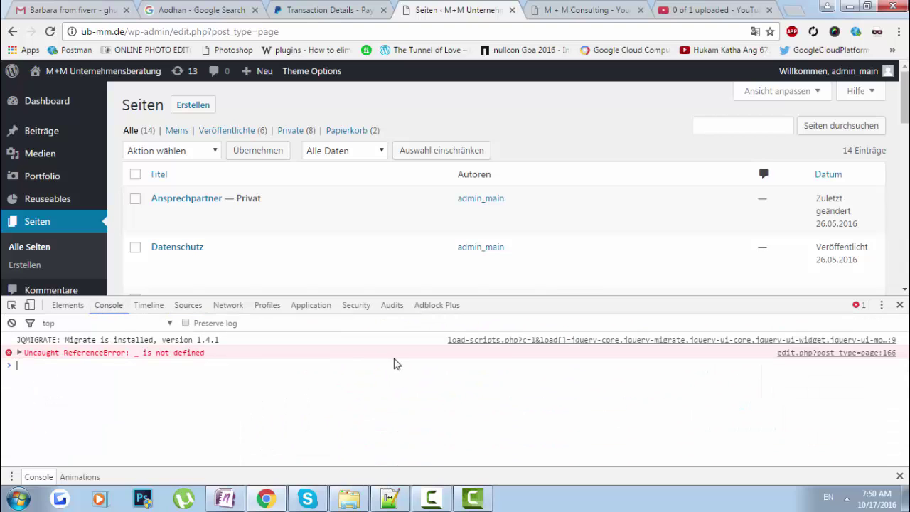
pyautogui.click(830, 353)
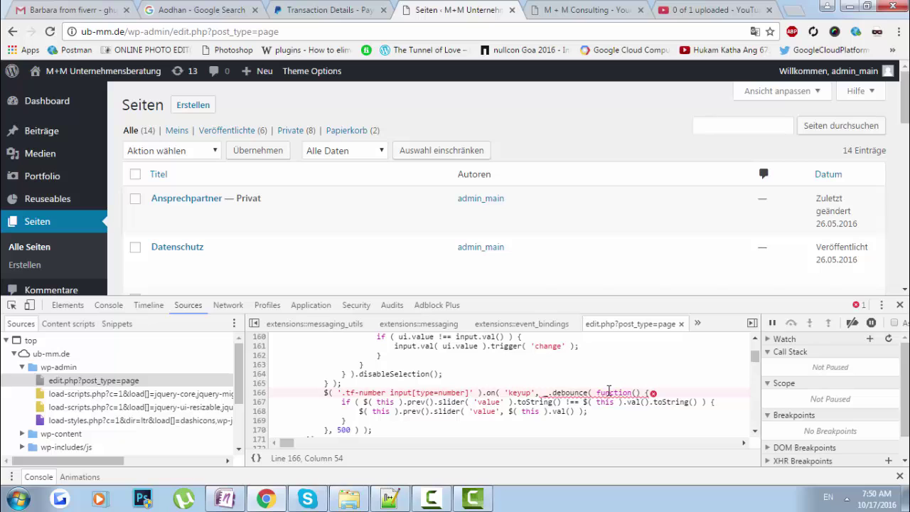
pyautogui.scroll(2, 422, 396)
pyautogui.scroll(2, 441, 399)
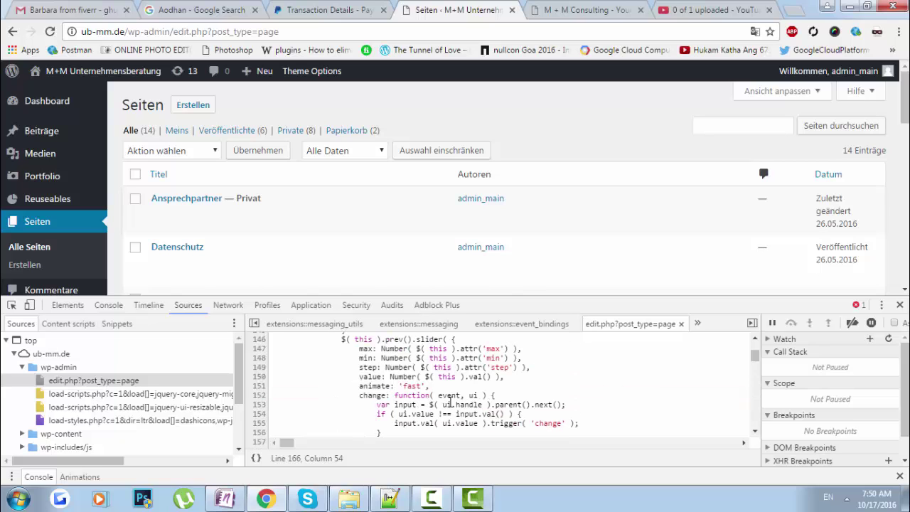
pyautogui.scroll(-4, 473, 421)
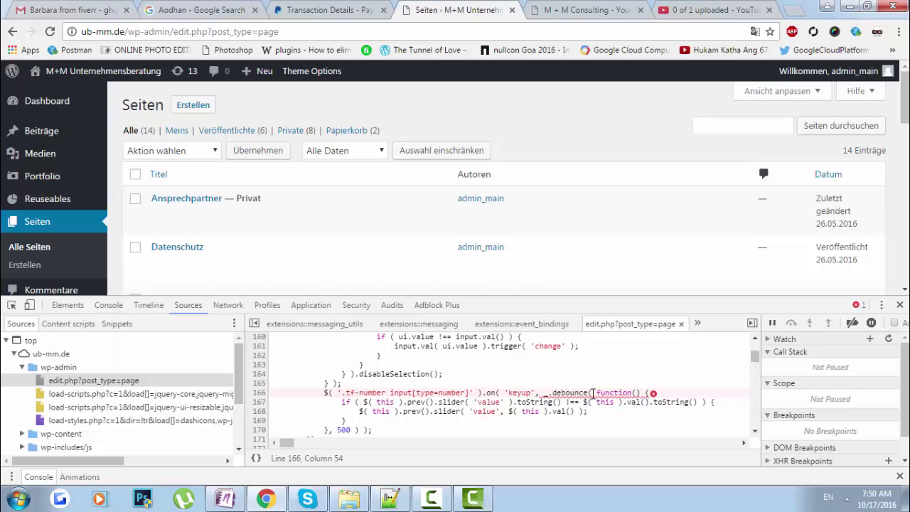
# - Scroll up to the inline subscribe-box styles and select the cfc_subscribe__second class name
pyautogui.scroll(4, 524, 384)
pyautogui.scroll(3, 524, 384)
pyautogui.scroll(3, 524, 384)
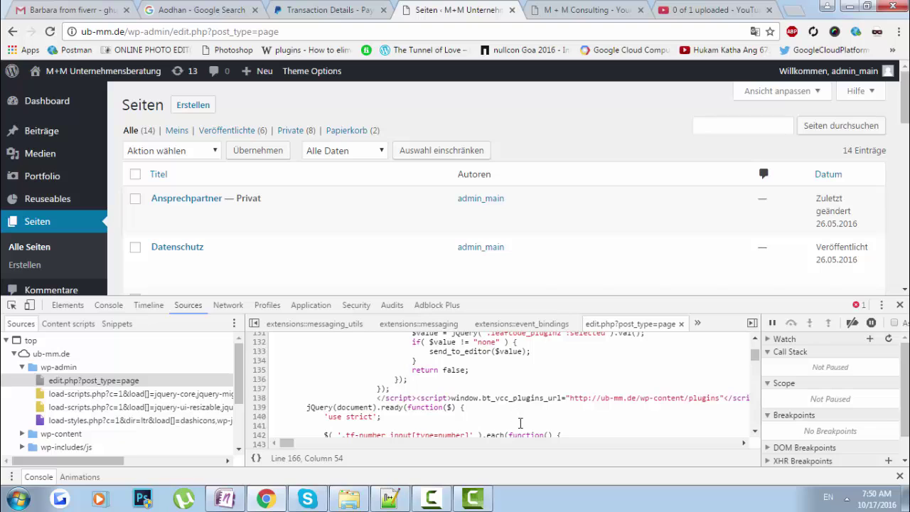
pyautogui.scroll(2, 520, 423)
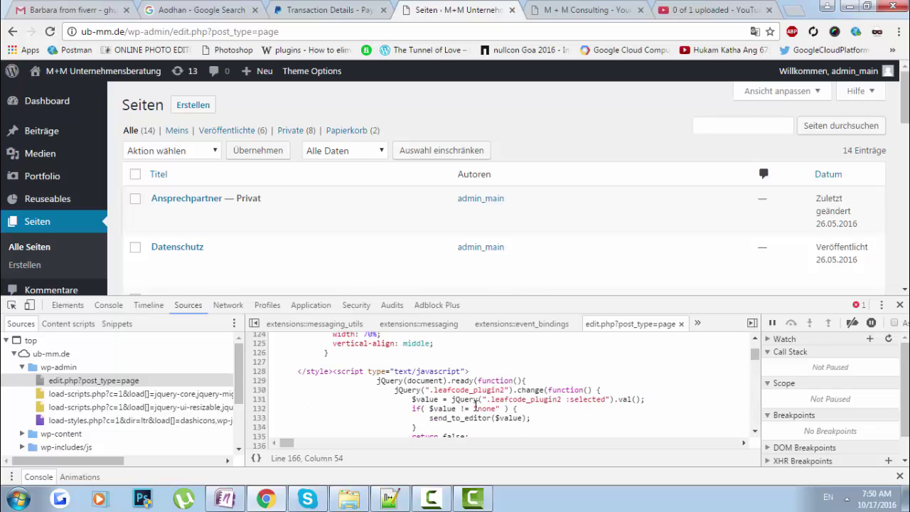
pyautogui.scroll(2, 490, 420)
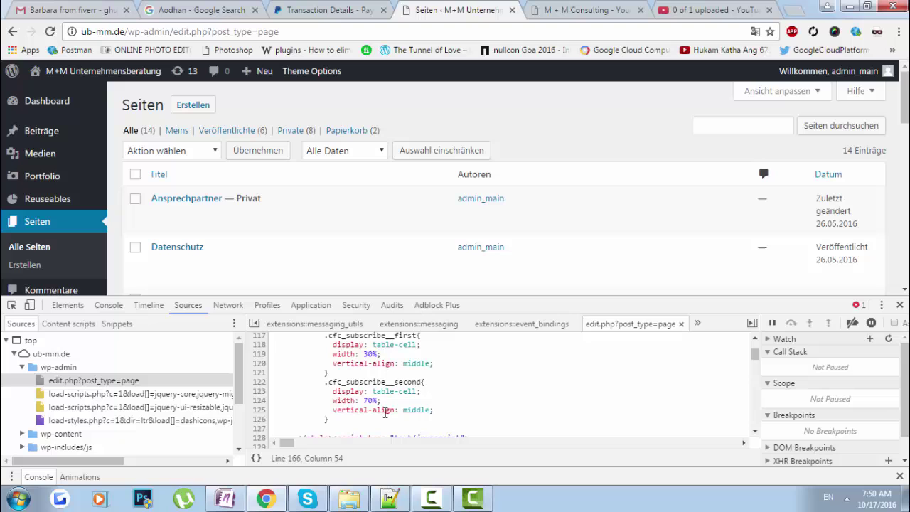
pyautogui.doubleClick(343, 381)
pyautogui.scroll(2, 394, 402)
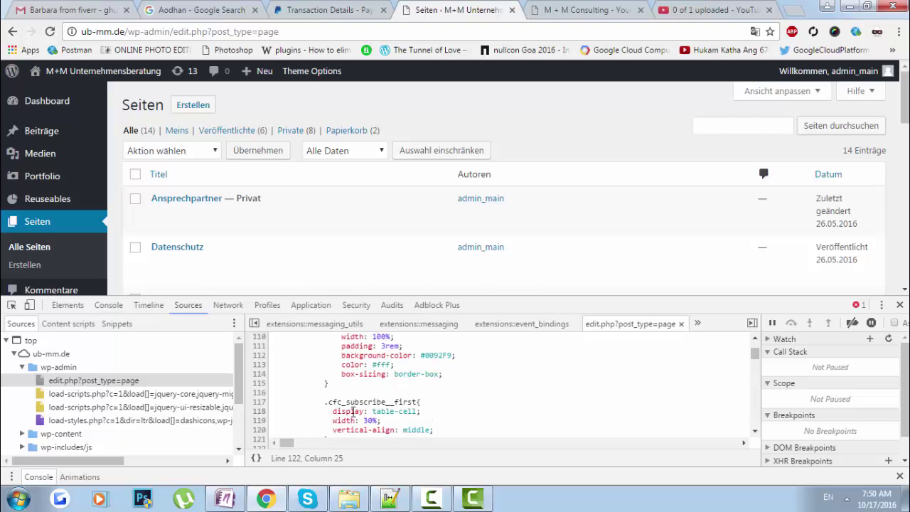
pyautogui.moveTo(344, 402); pyautogui.dragTo(334, 401)
pyautogui.scroll(2, 369, 402)
pyautogui.scroll(-4, 368, 403)
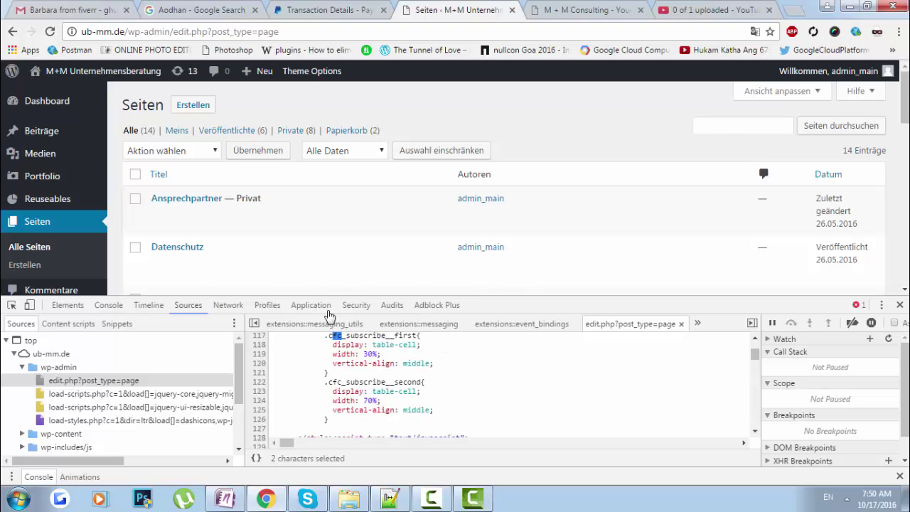
pyautogui.scroll(-2, 148, 234)
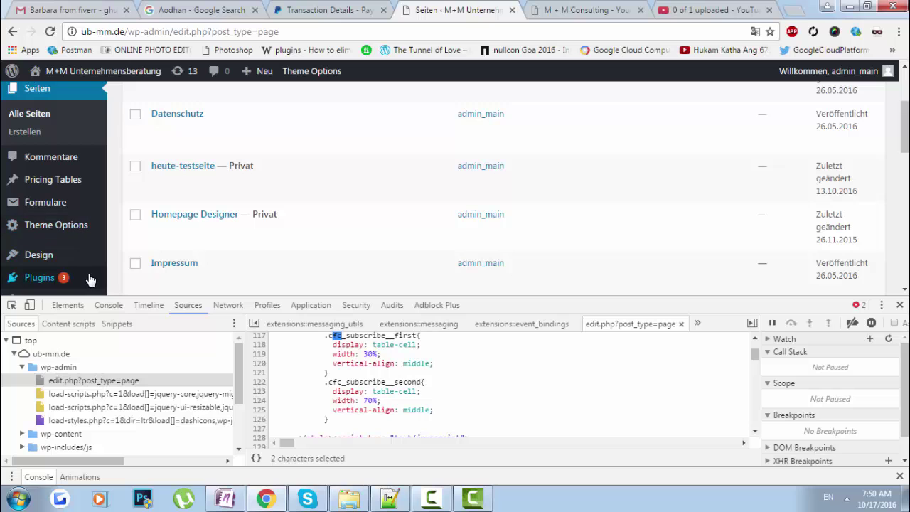
# - Deactivate CF7 Customizer from the Plugins list, giving 'I no longer need the plugin' as reason
pyautogui.click(41, 277)
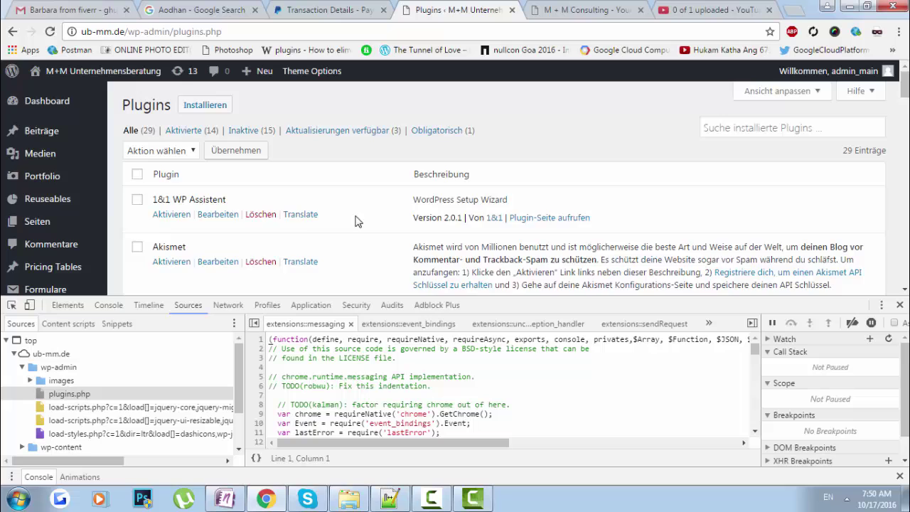
pyautogui.scroll(-2, 308, 222)
pyautogui.scroll(-1, 308, 221)
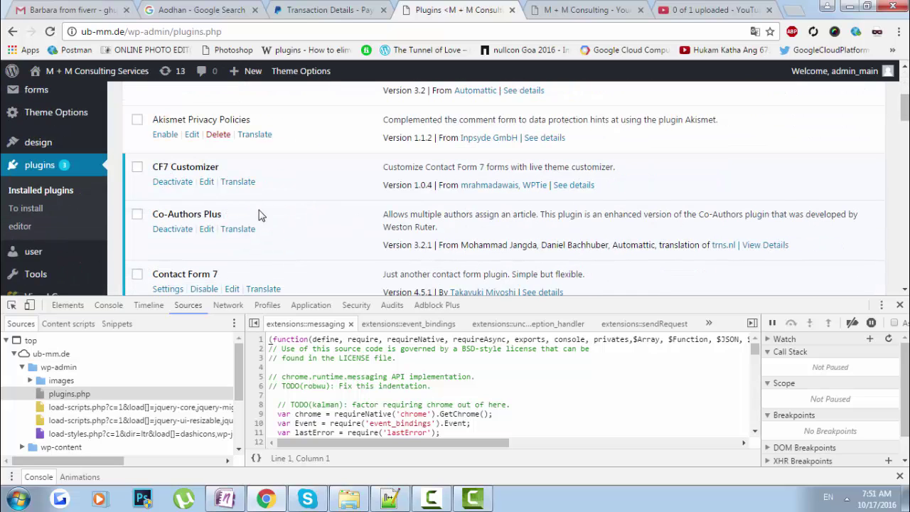
pyautogui.click(180, 183)
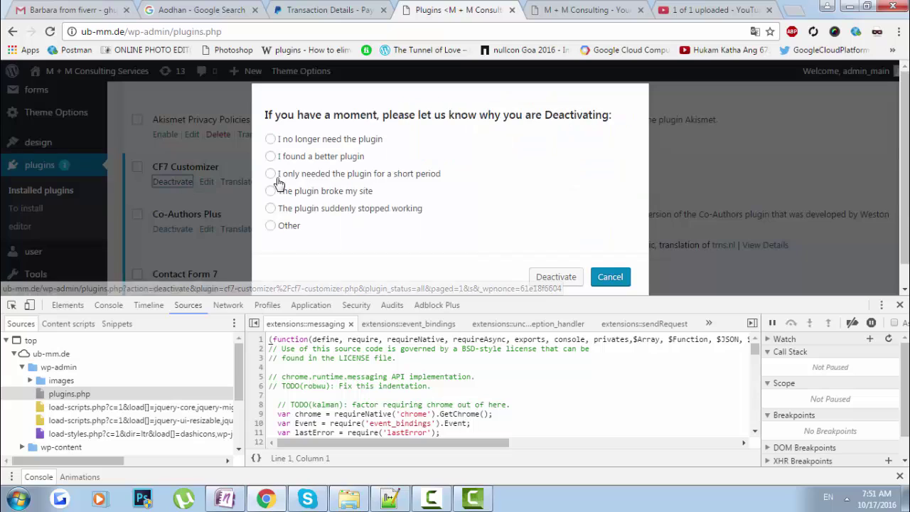
pyautogui.click(281, 227)
pyautogui.click(599, 252)
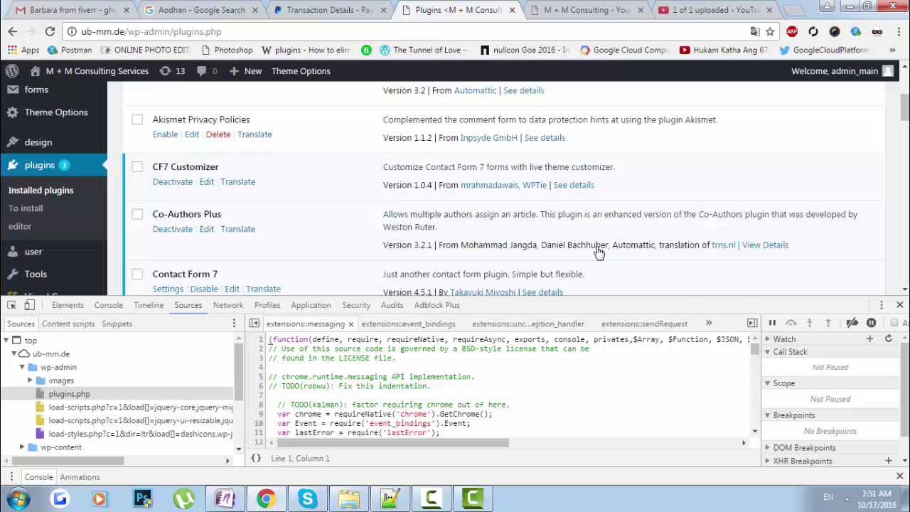
pyautogui.click(172, 182)
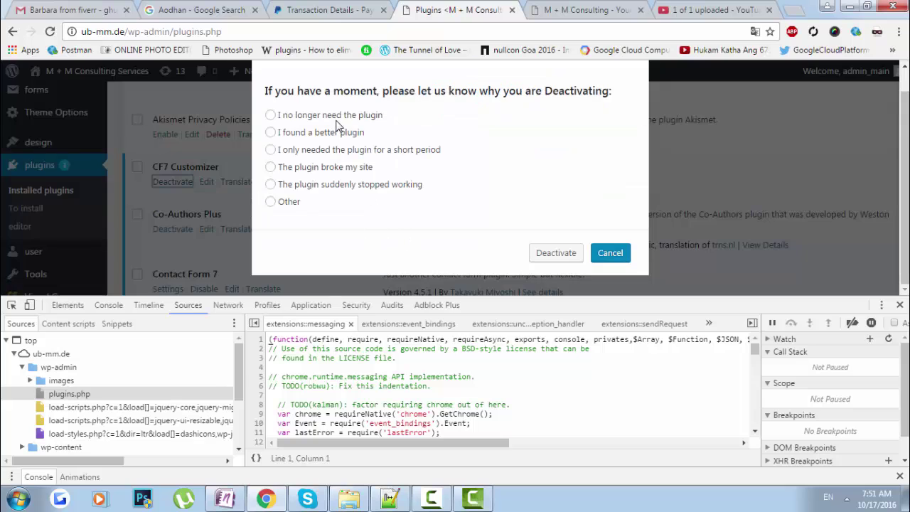
pyautogui.click(334, 116)
pyautogui.click(540, 252)
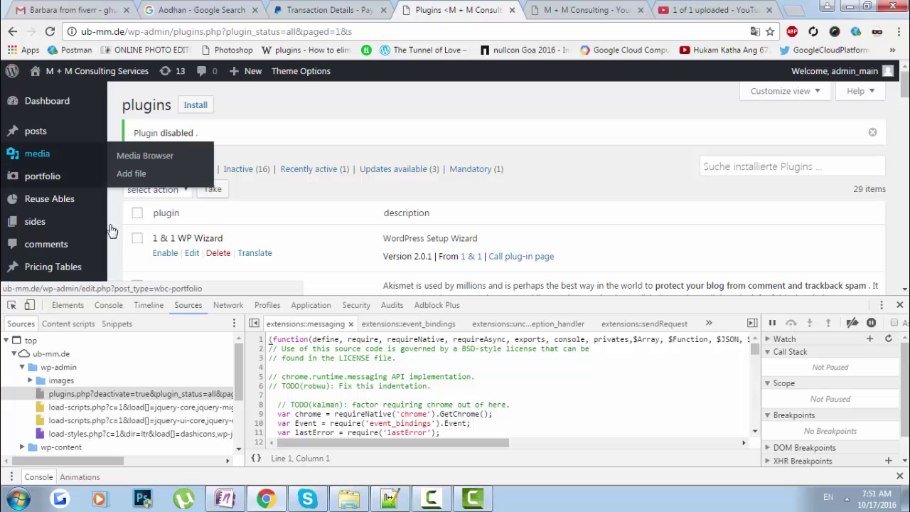
pyautogui.moveTo(35, 221)
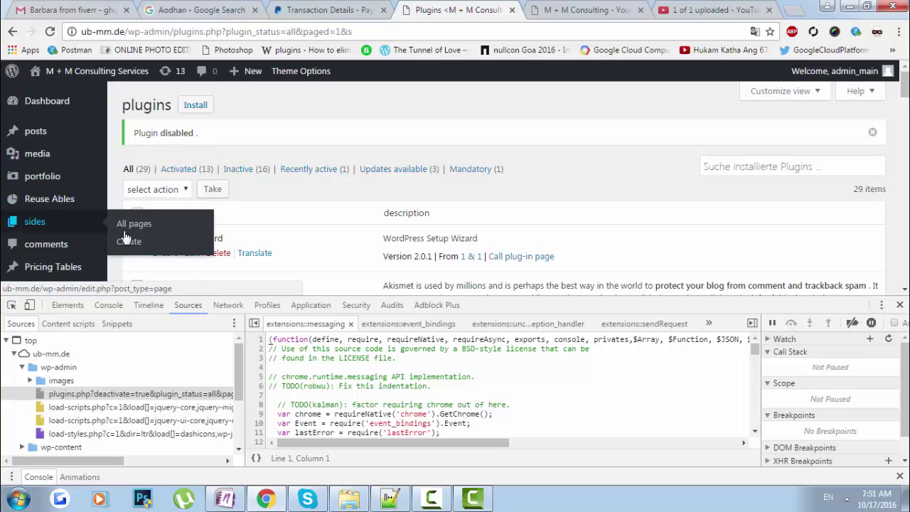
# - Return to Alle Seiten, close DevTools, and open Quick Edit for the Ansprechpartner page
pyautogui.click(127, 223)
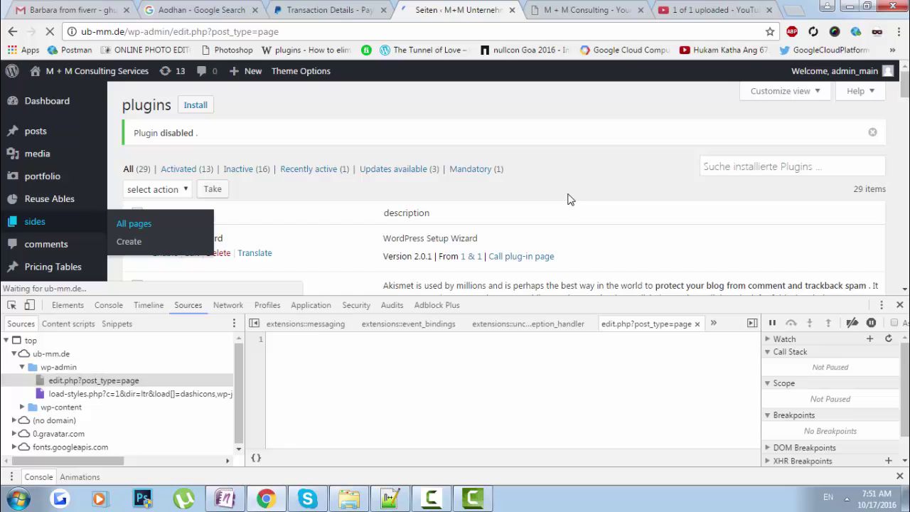
pyautogui.press('F12')
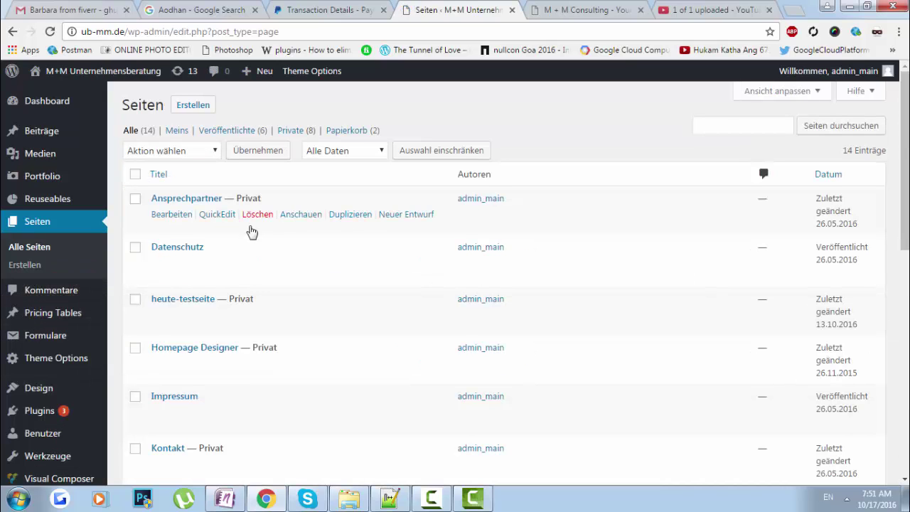
pyautogui.click(206, 220)
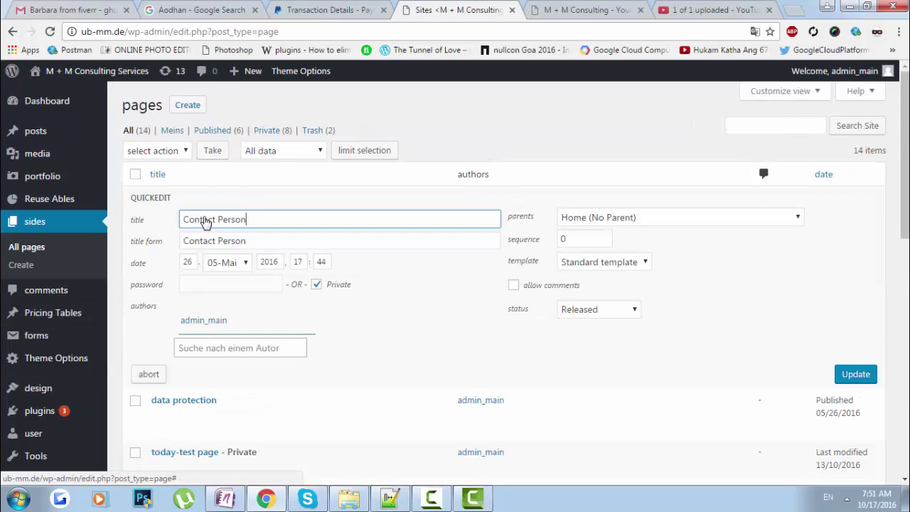